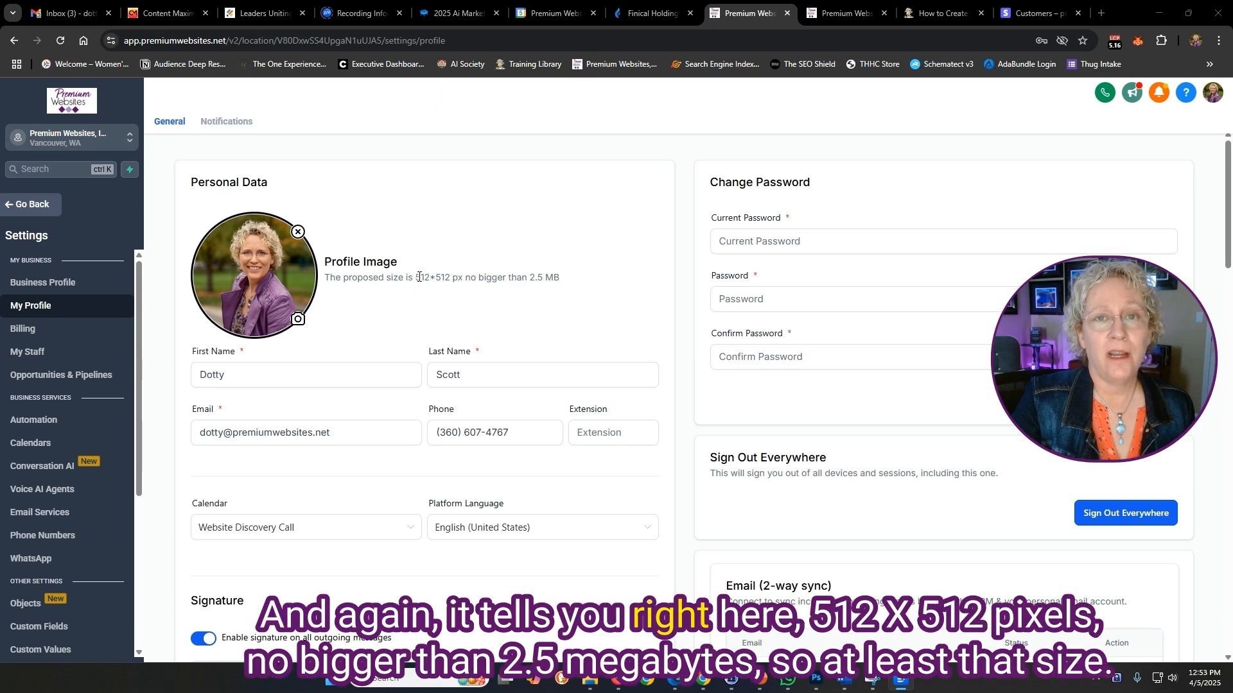
- Review the profile's personal data, including the proposed profile image size, preferred calendar and email signature for outgoing messages
left_click_drag(416, 278, 427, 277)
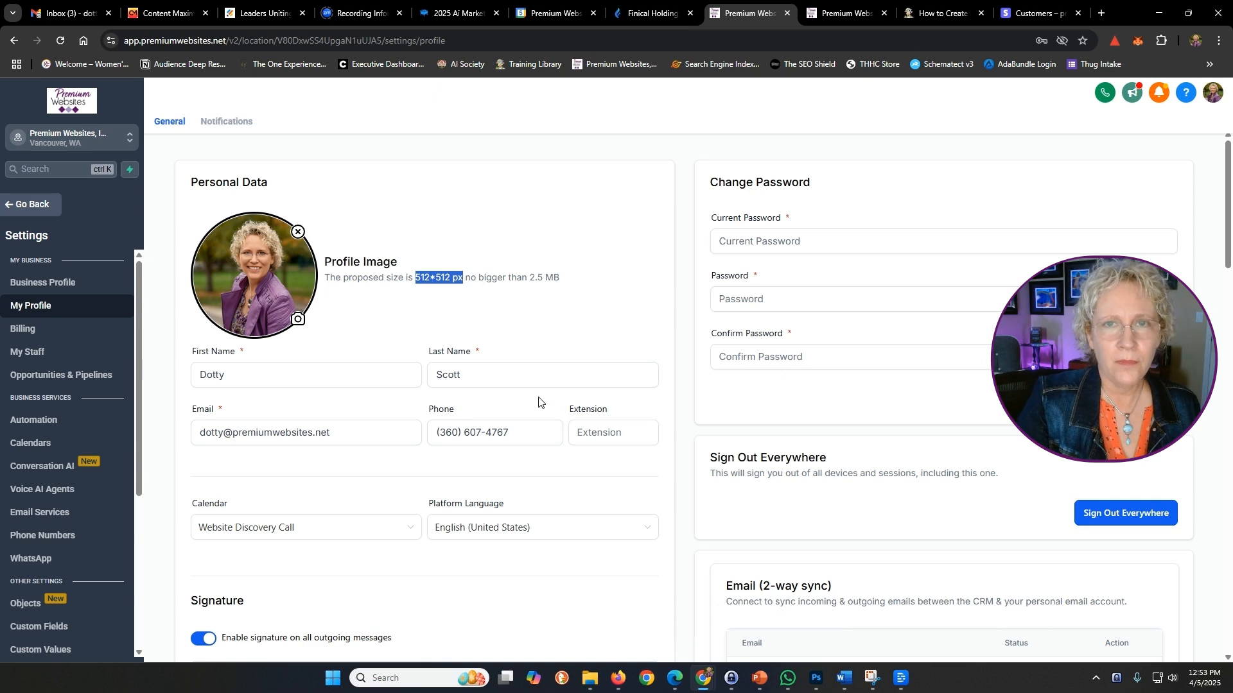
scroll(539, 403, "down", 2)
scroll(539, 403, "down", 2)
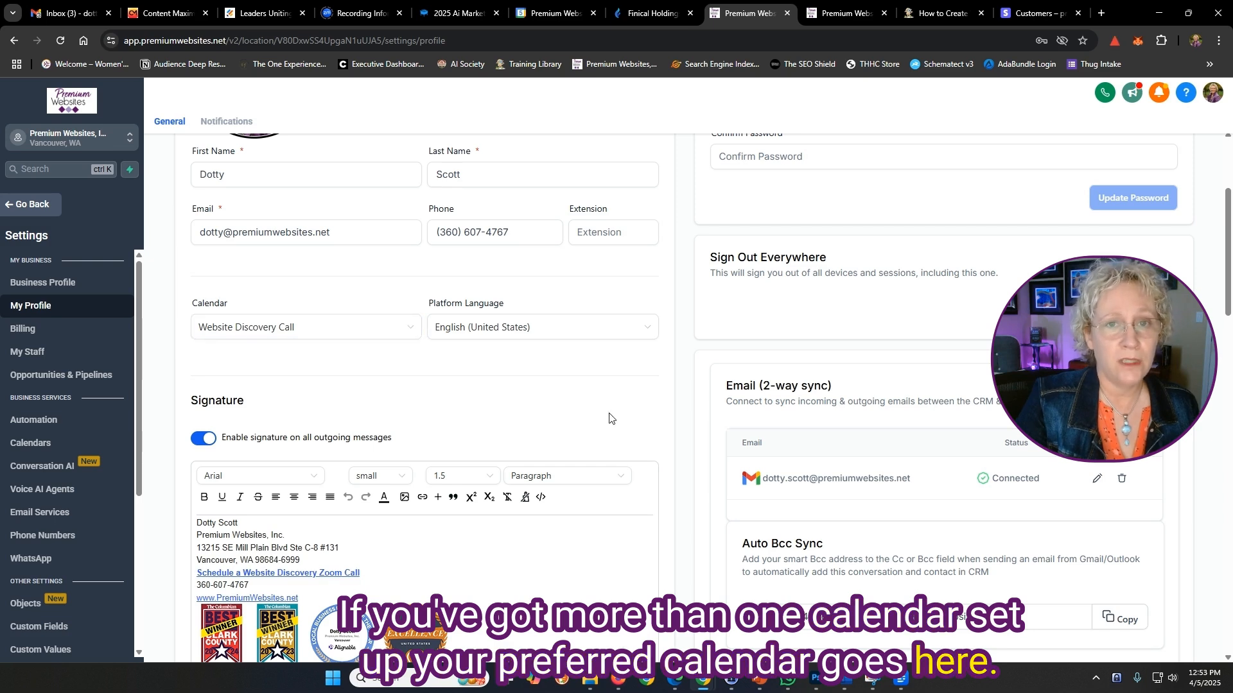
scroll(609, 419, "down", 4)
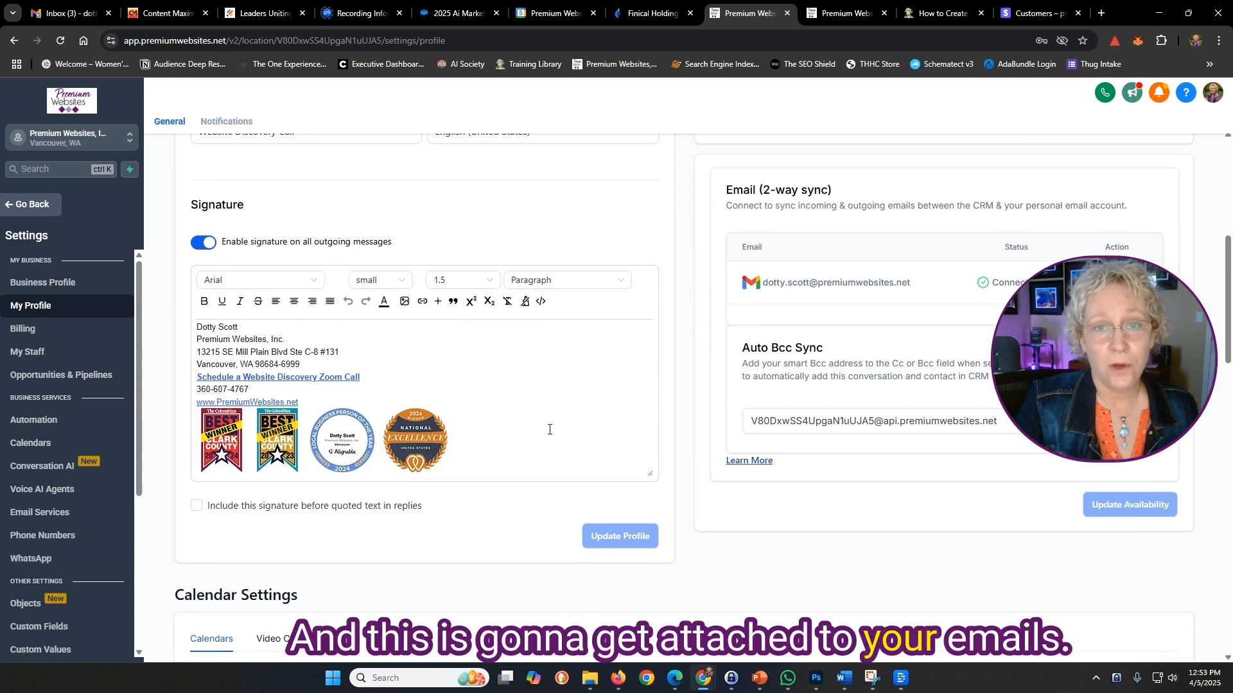
scroll(543, 443, "down", 3)
scroll(535, 453, "up", 3)
scroll(535, 456, "down", 2)
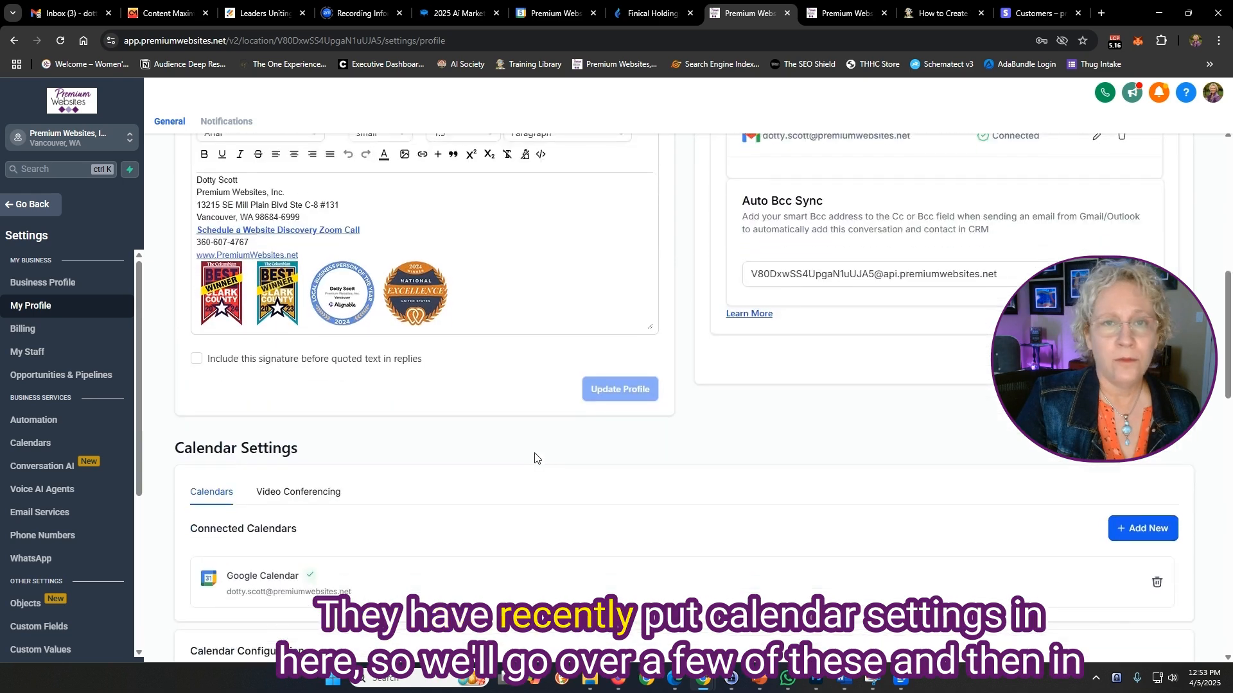
- Review the calendar settings: connected, linked and conflict calendars, private mode for synced events, and user availability hours
scroll(535, 458, "down", 1)
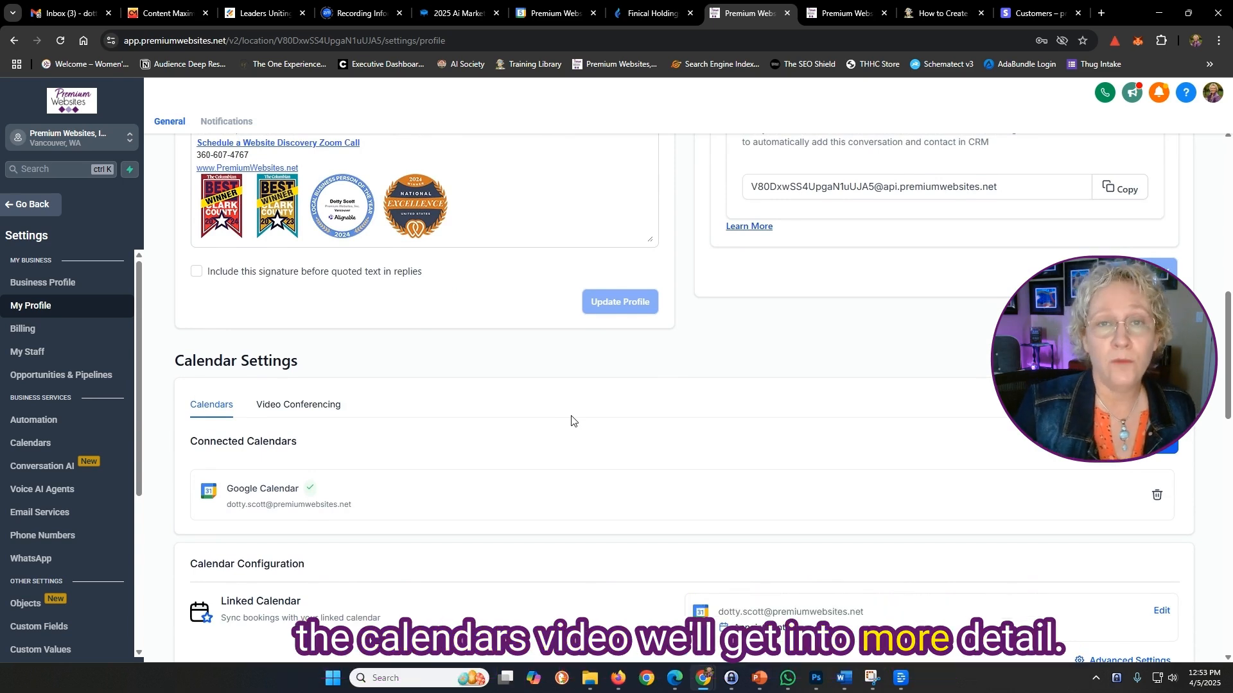
scroll(576, 423, "down", 2)
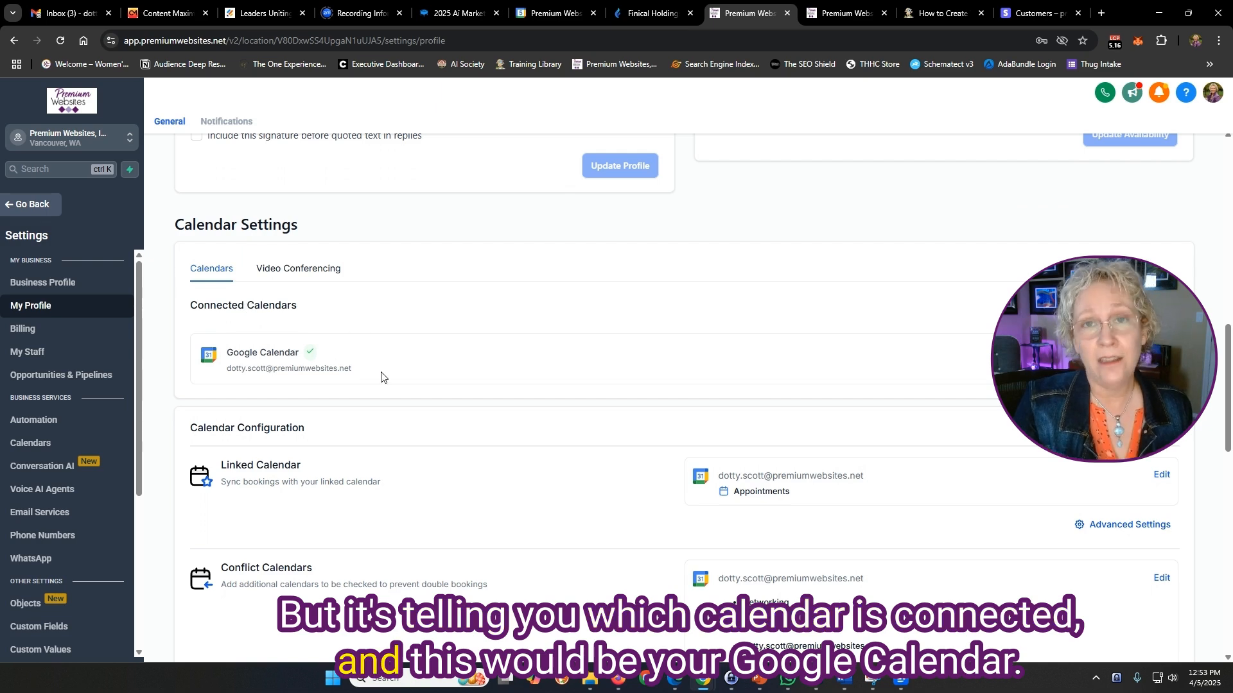
scroll(386, 378, "down", 2)
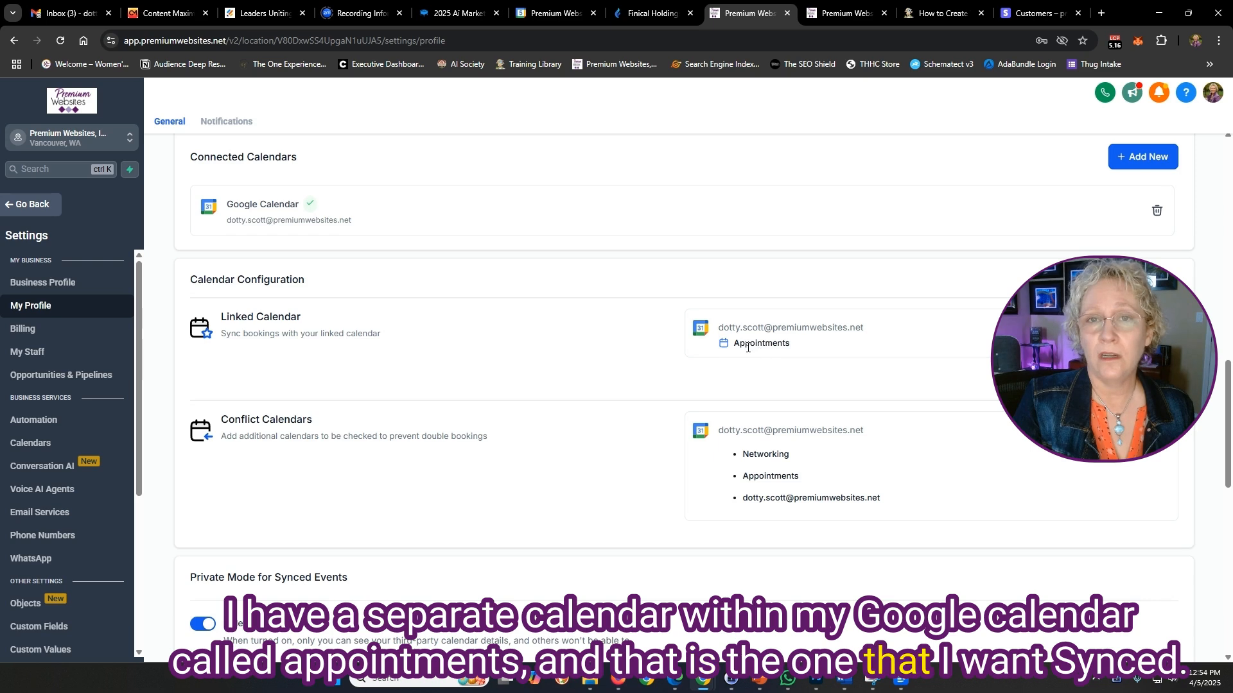
scroll(347, 387, "down", 1)
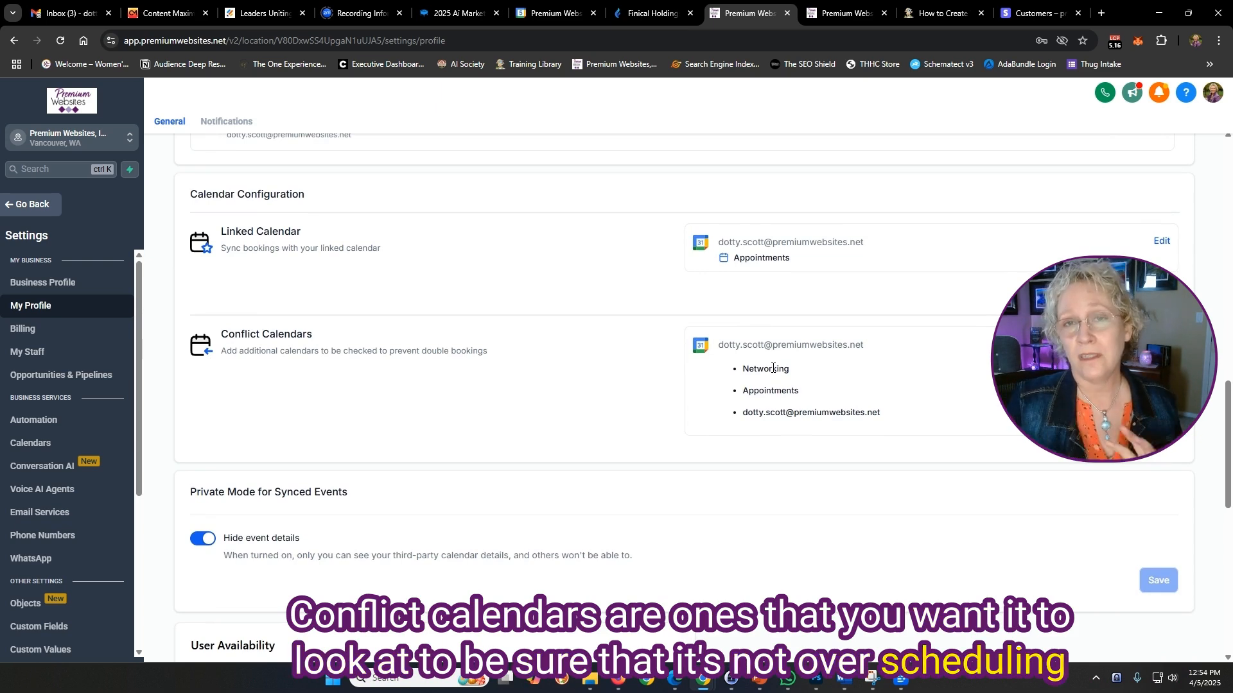
scroll(773, 368, "down", 2)
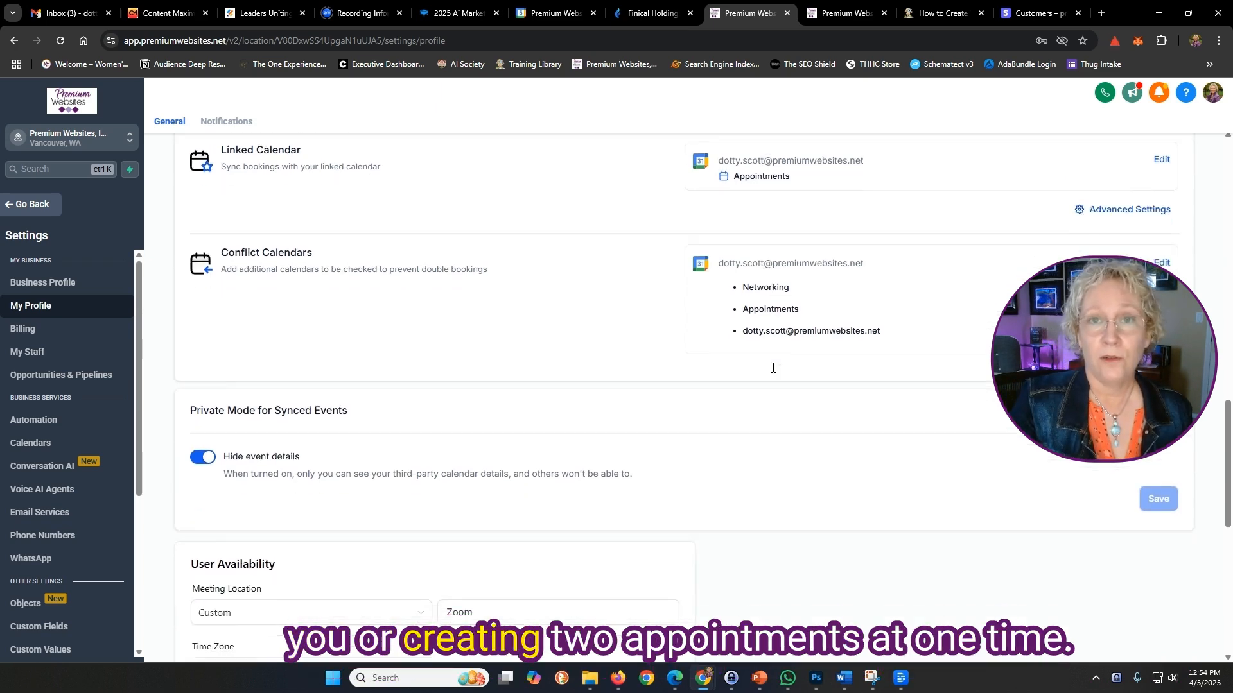
scroll(773, 368, "down", 4)
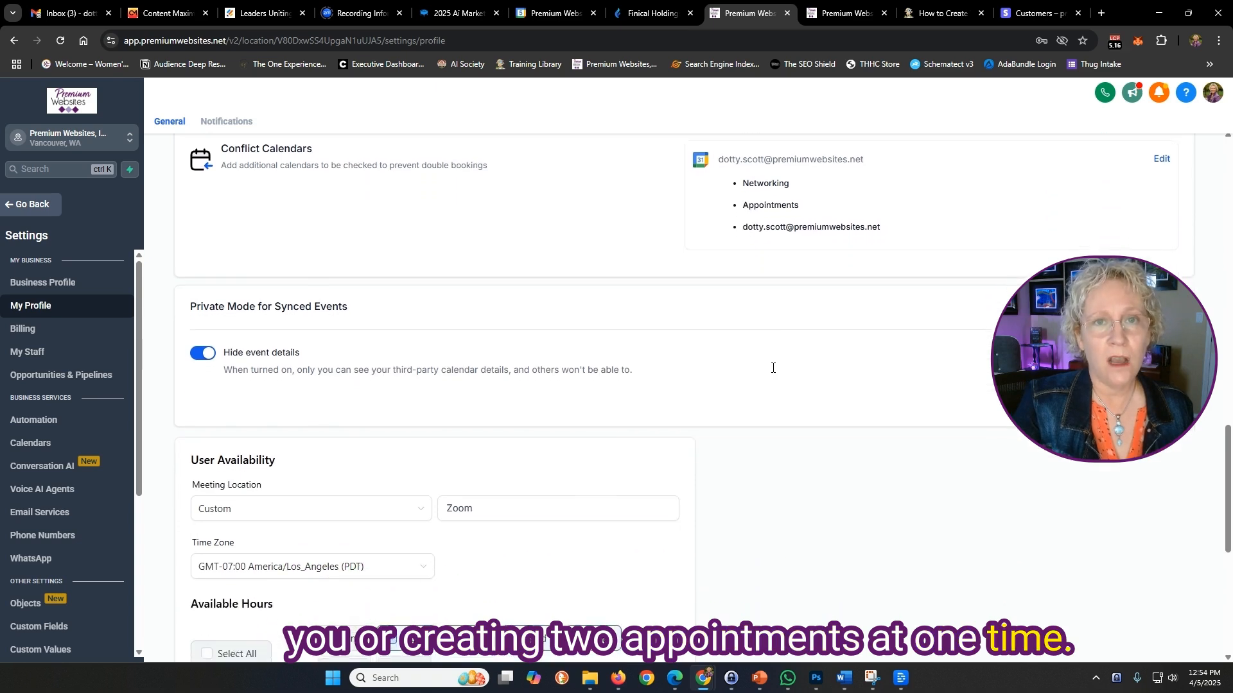
scroll(773, 368, "down", 1)
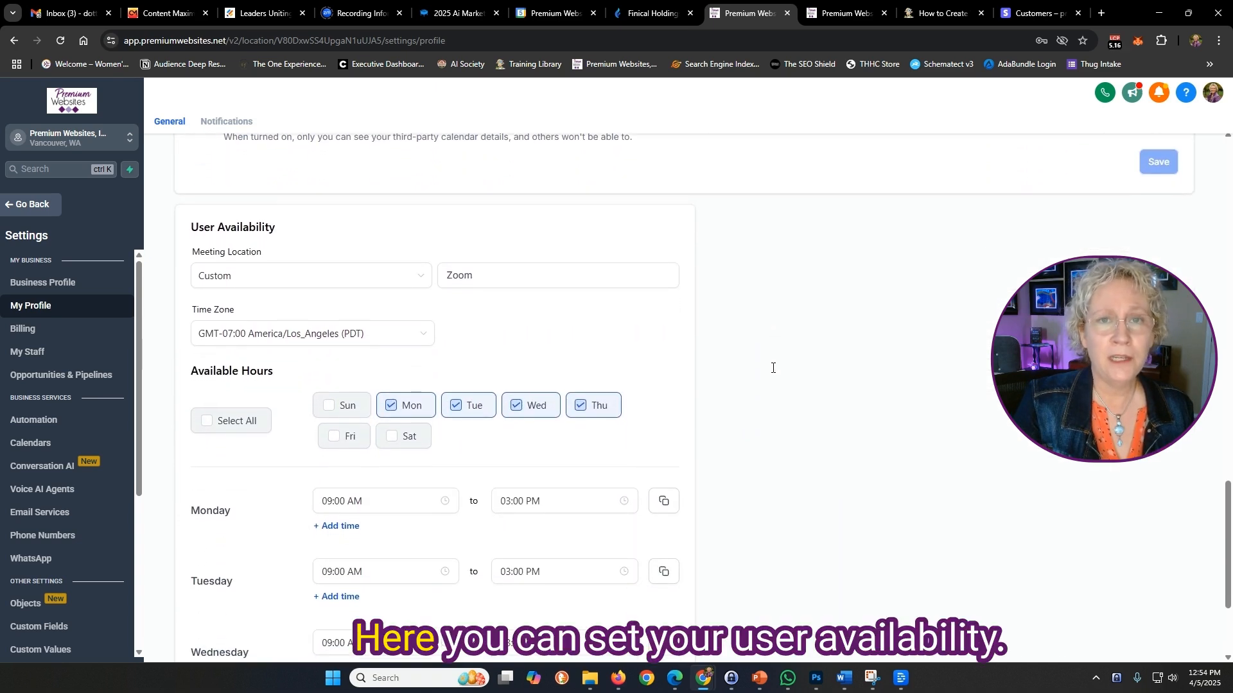
scroll(743, 379, "down", 3)
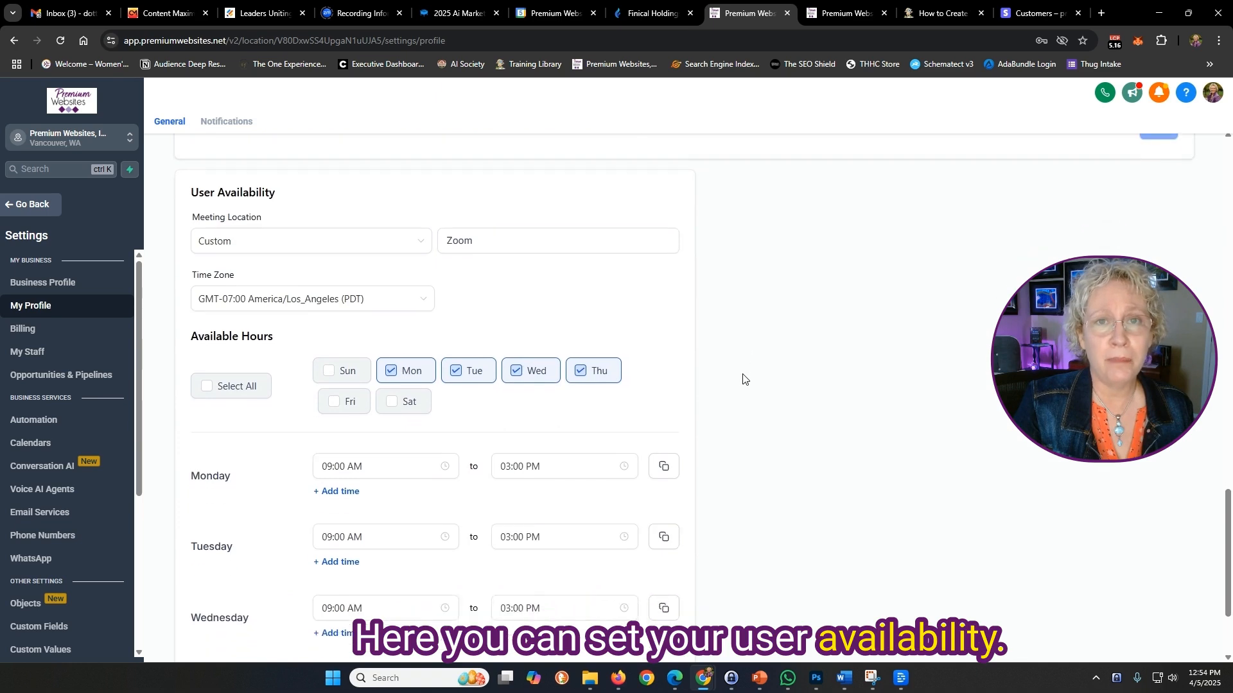
scroll(322, 424, "up", 1)
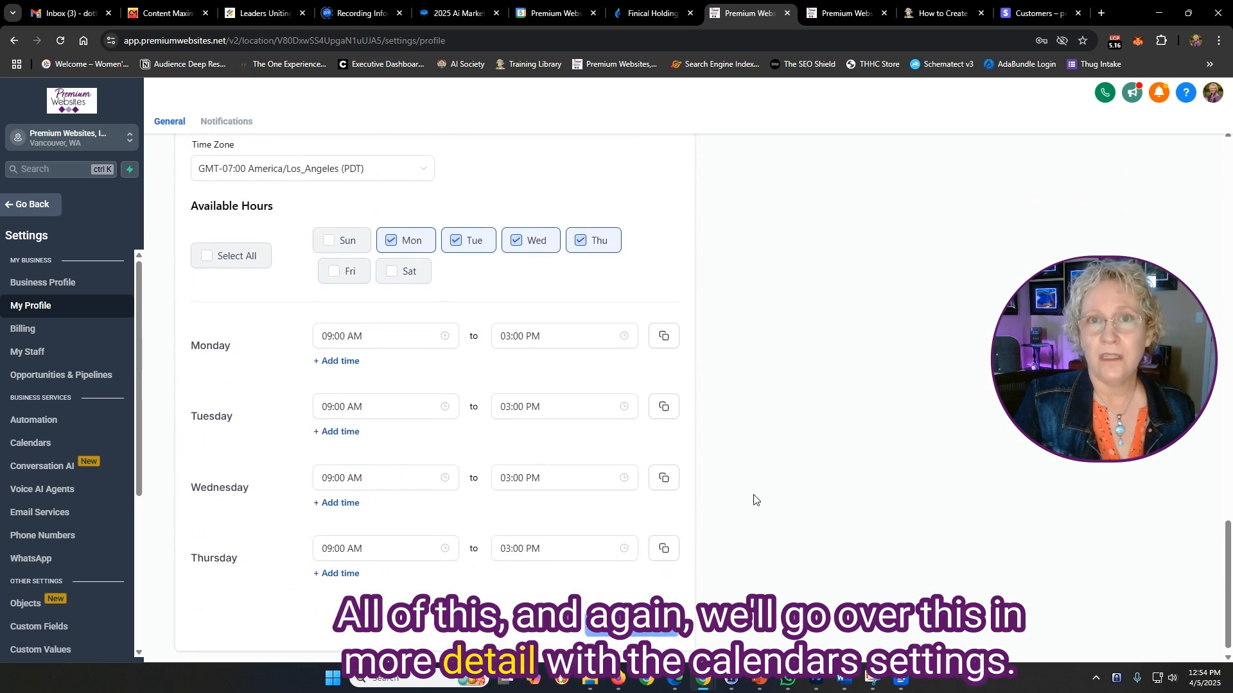
- Return to the beginning of the profile page to examine the Change Password section, and clear the text selection
scroll(751, 500, "up", 15)
scroll(755, 501, "up", 8)
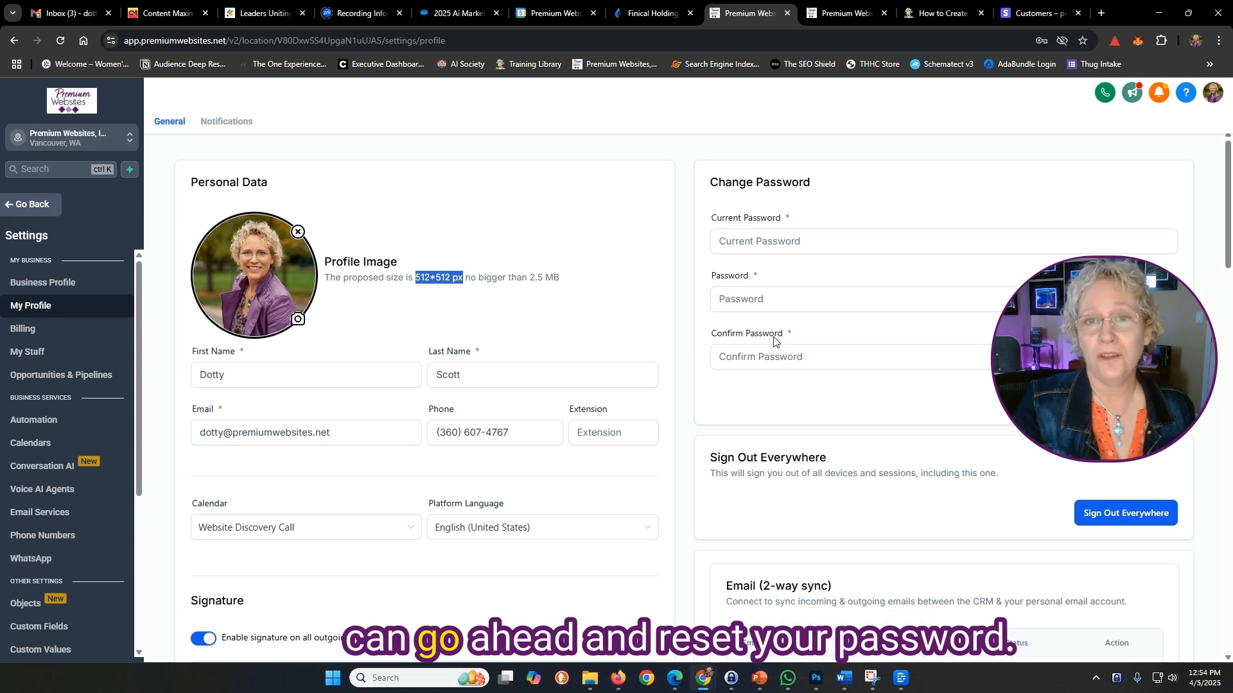
left_click(622, 308)
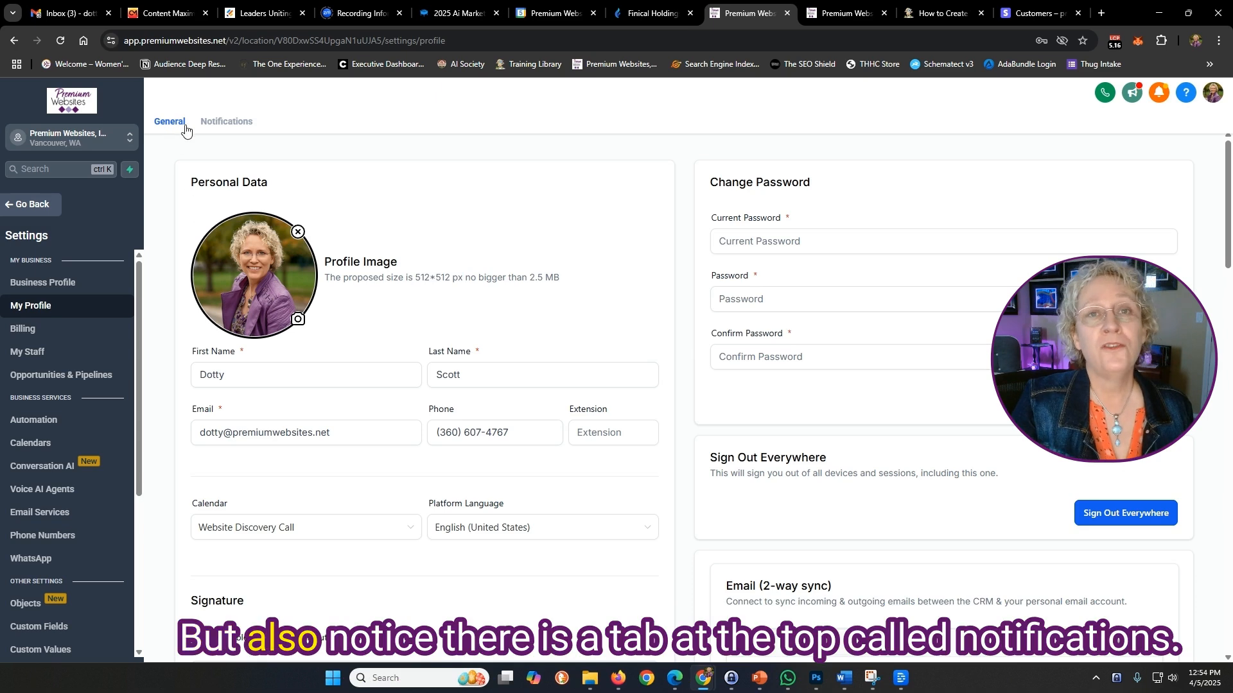
- Open the profile's notification settings and review the in-app, email and SMS options for conversations, tasks, reviews and calendars
left_click(221, 126)
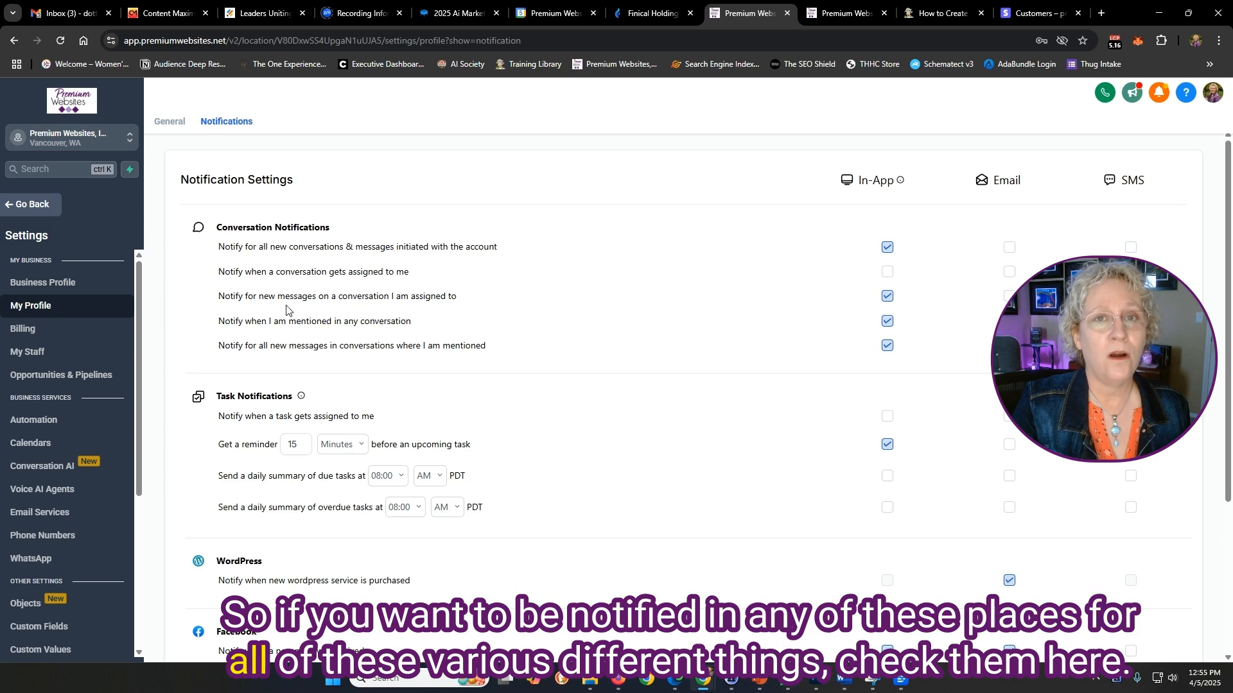
scroll(354, 382, "down", 1)
scroll(354, 382, "down", 1)
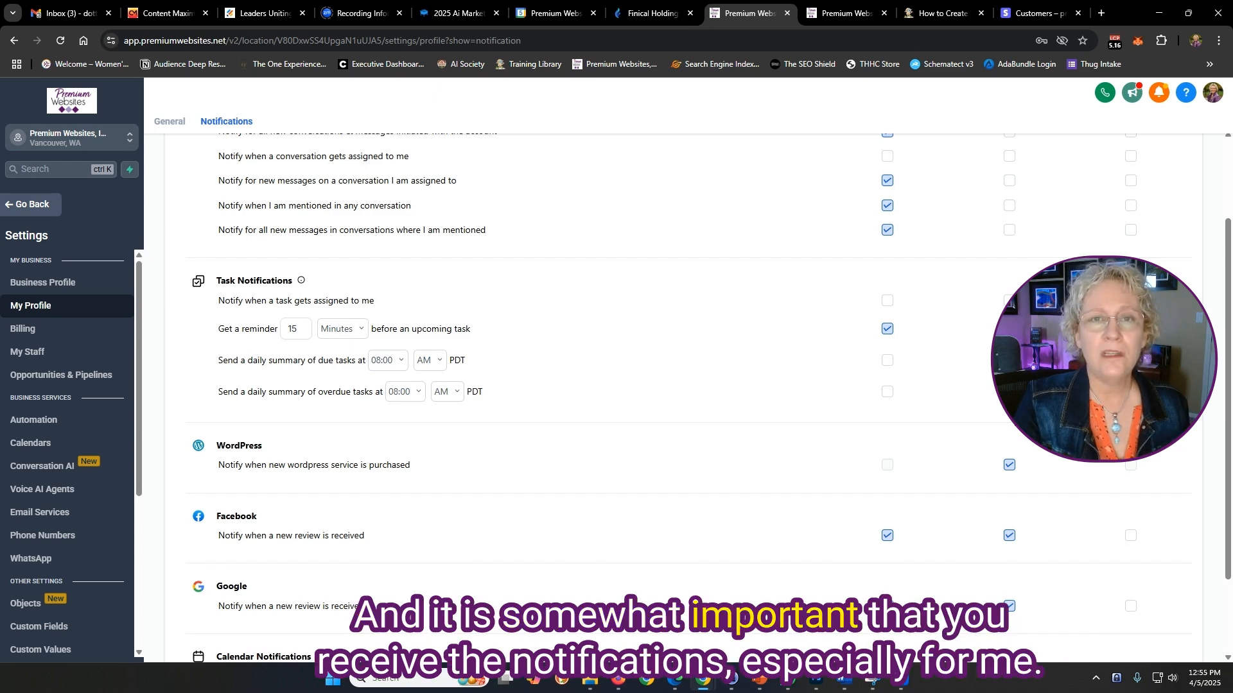
scroll(664, 399, "down", 1)
scroll(664, 398, "up", 4)
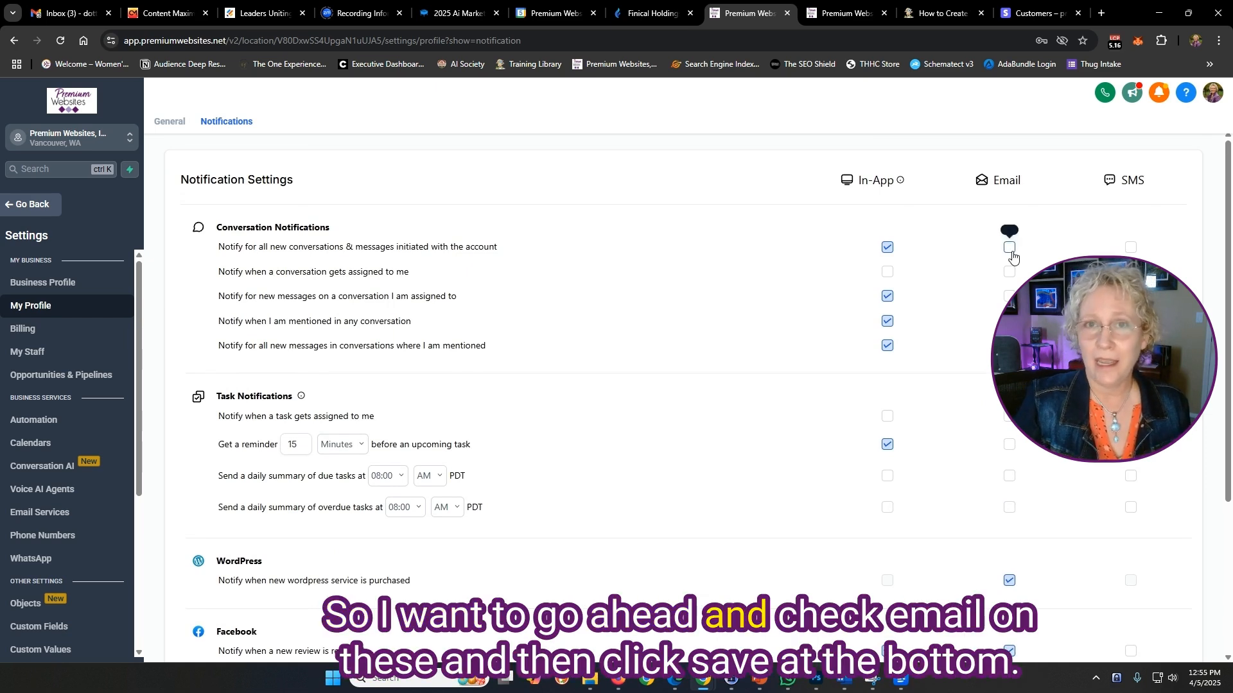
scroll(1009, 277, "down", 3)
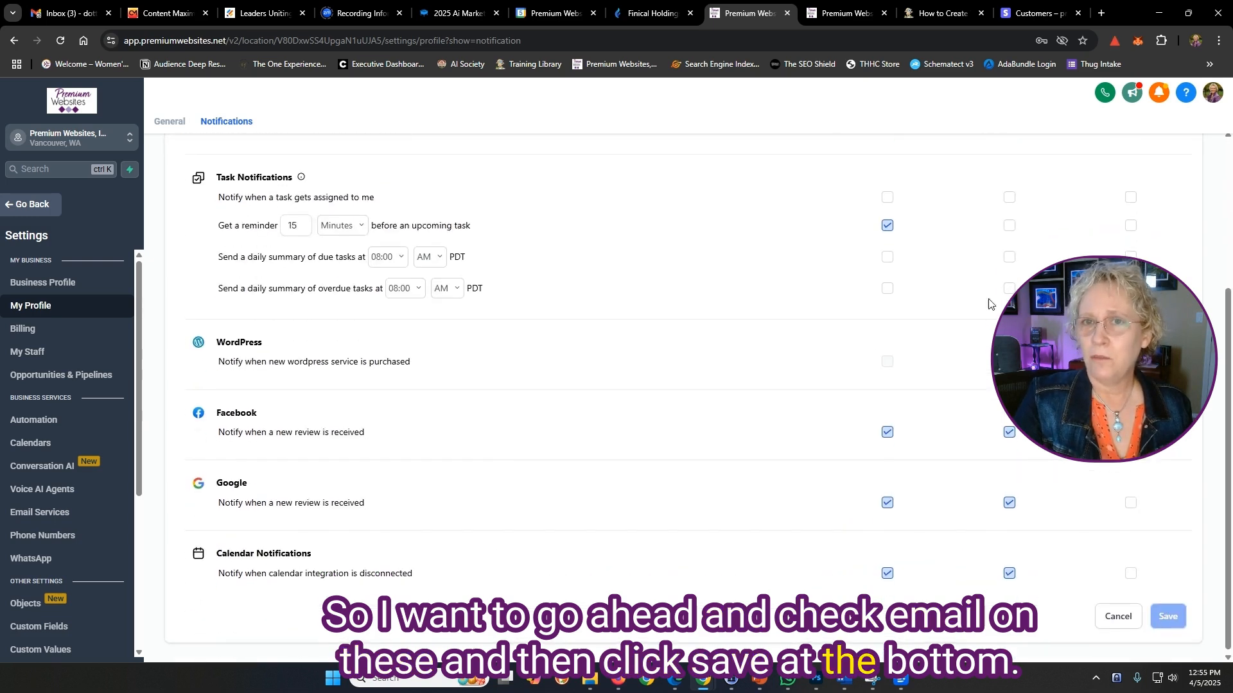
- Enable email alerts for all five conversation notifications
scroll(987, 311, "up", 3)
left_click(1010, 248)
left_click(1009, 275)
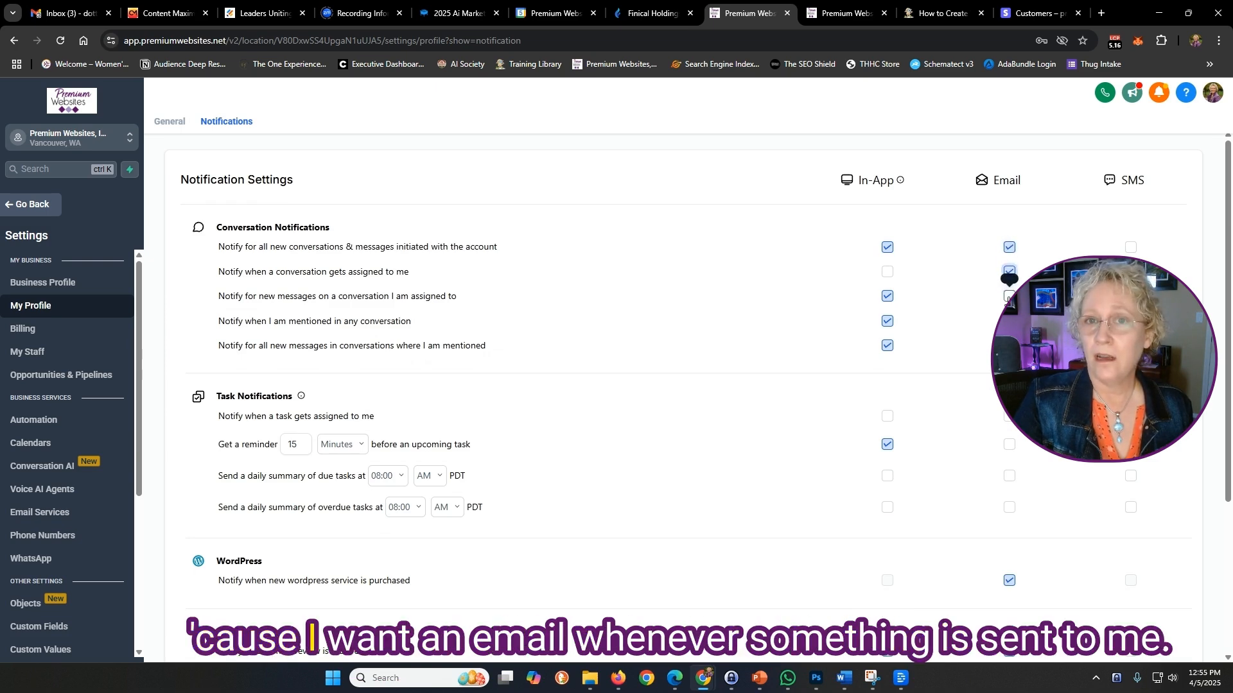
- Enable email alerts for all four task notifications and save the notification settings
scroll(1007, 270, "down", 2)
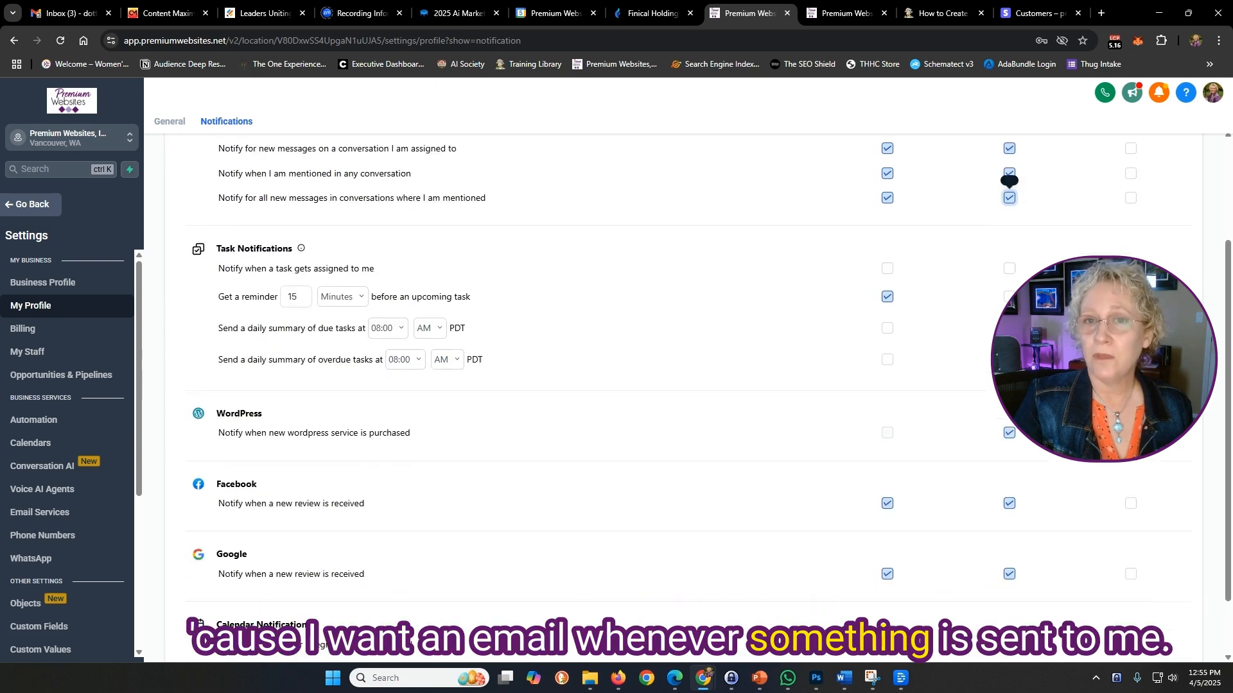
left_click(1009, 264)
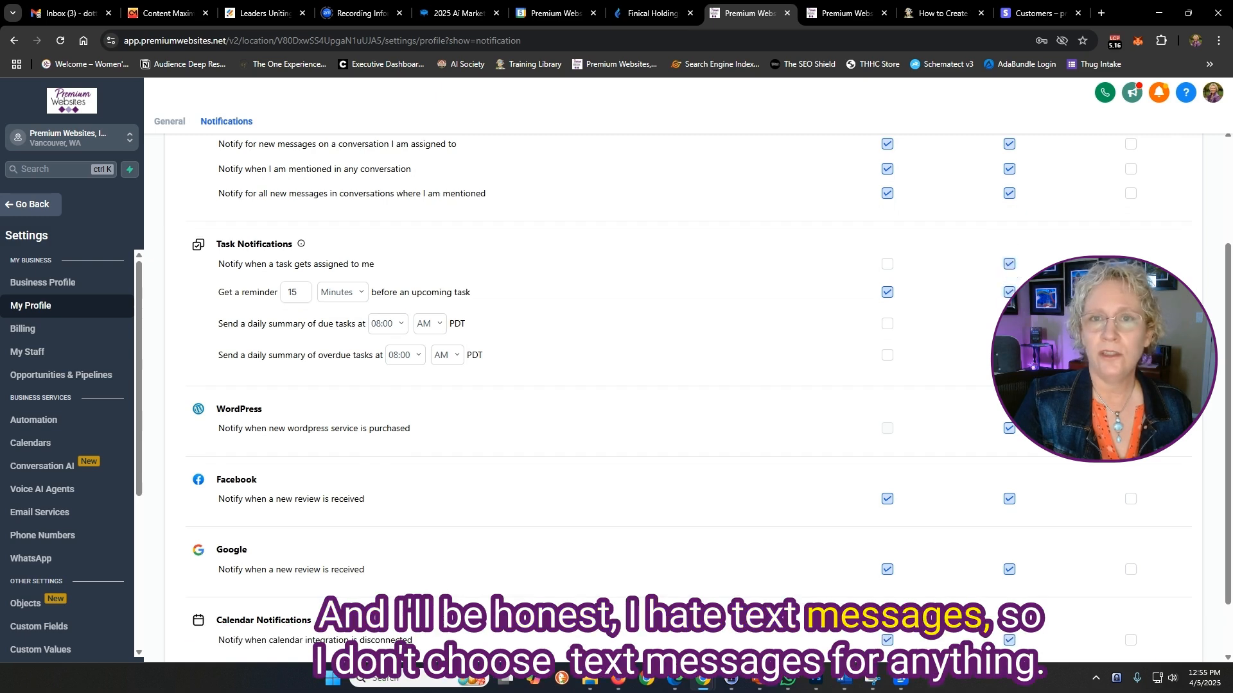
scroll(694, 386, "down", 1)
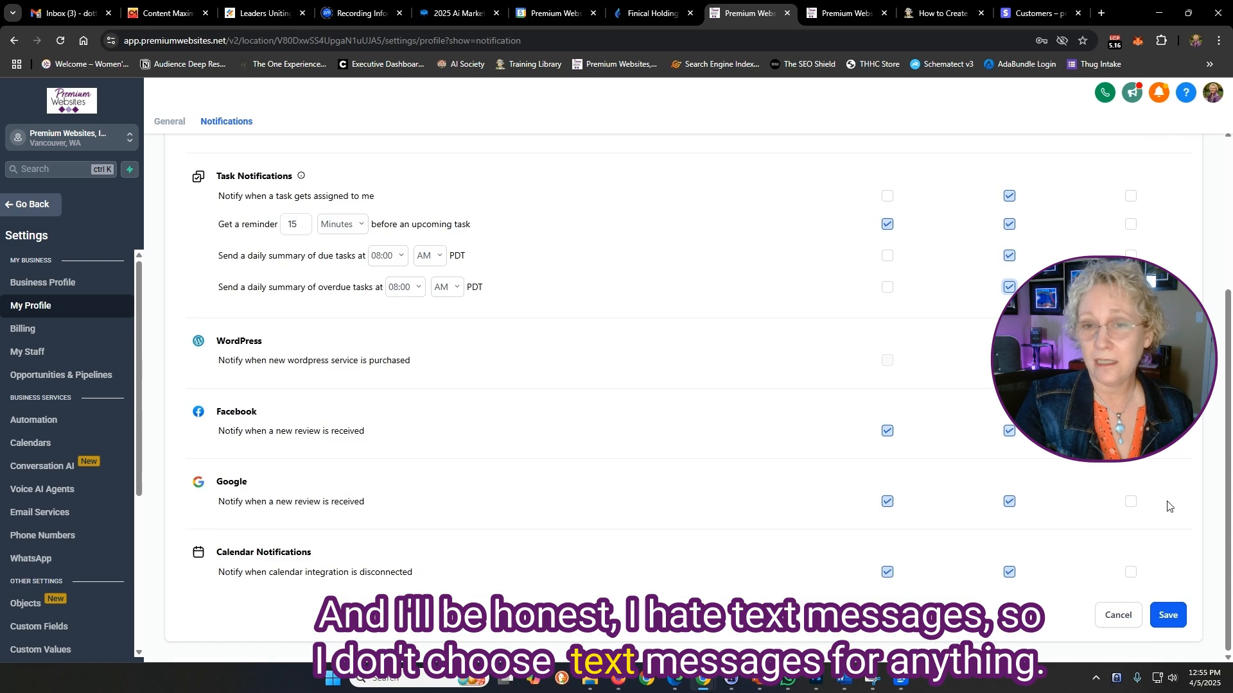
left_click(1163, 620)
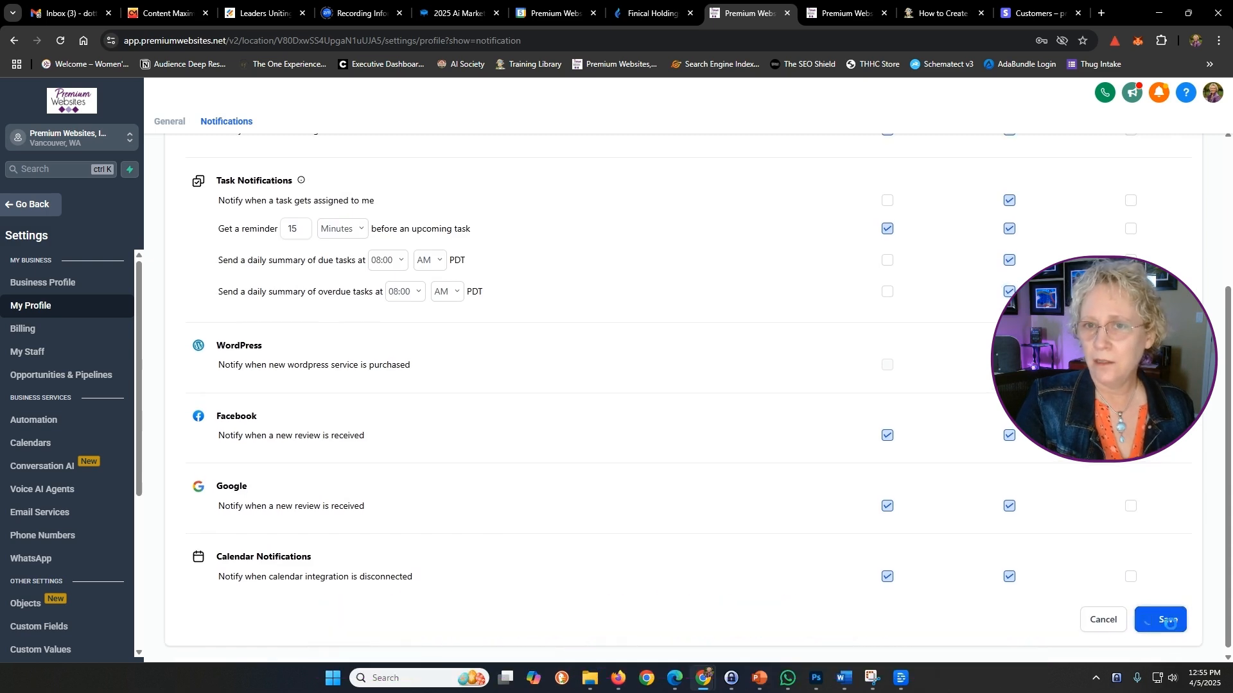